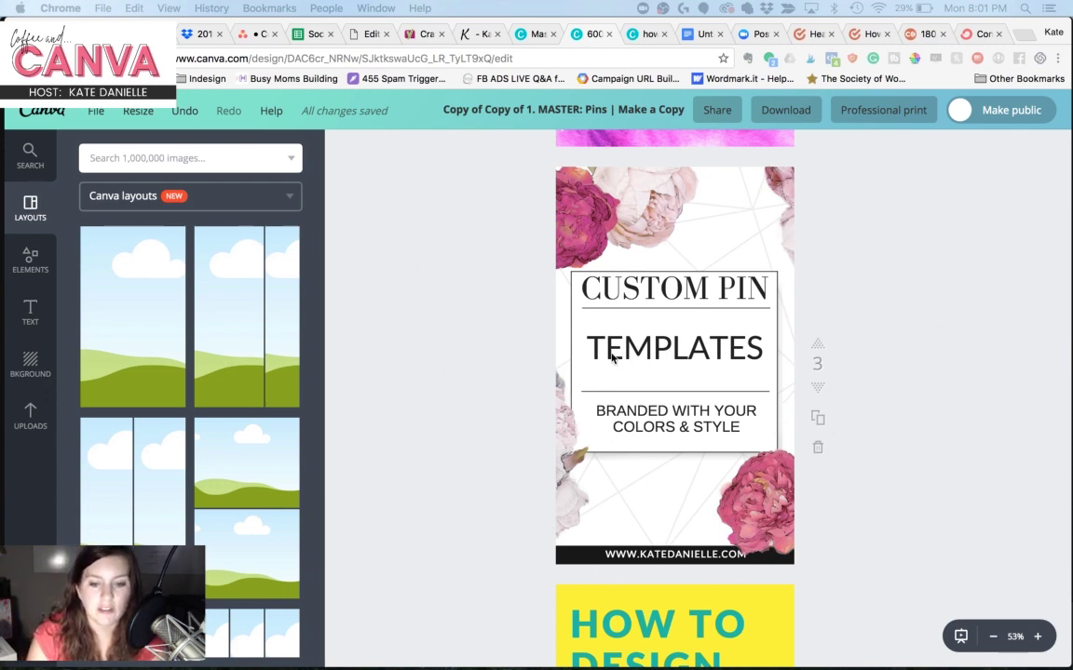
Step: Undo the last two edits to the white CUSTOM PIN TEMPLATES text box
click(780, 387)
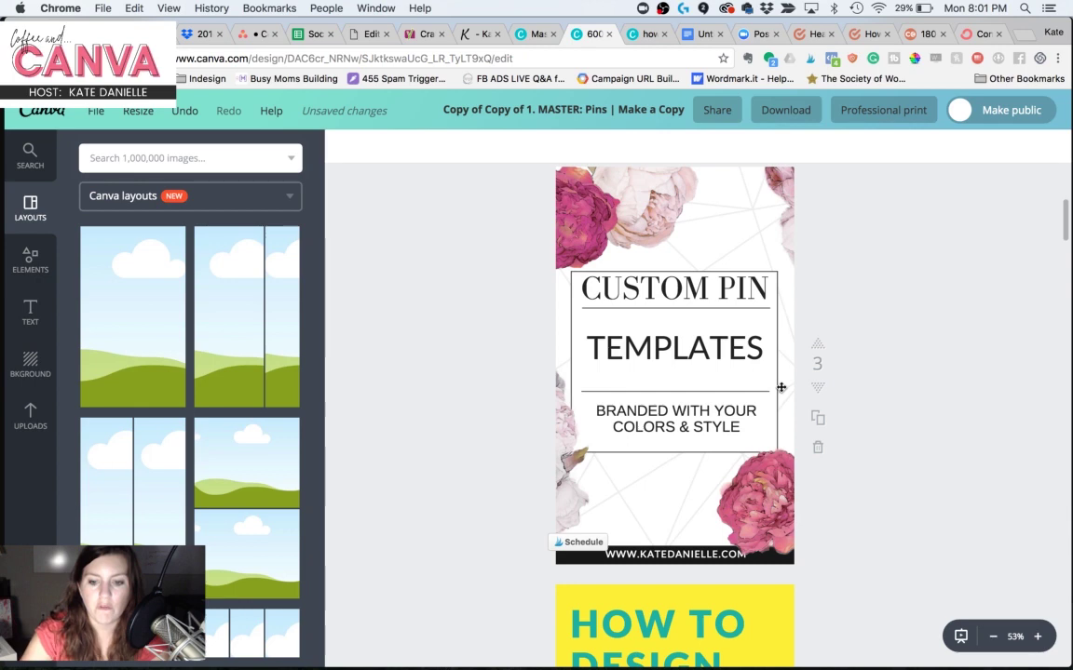
click(1067, 281)
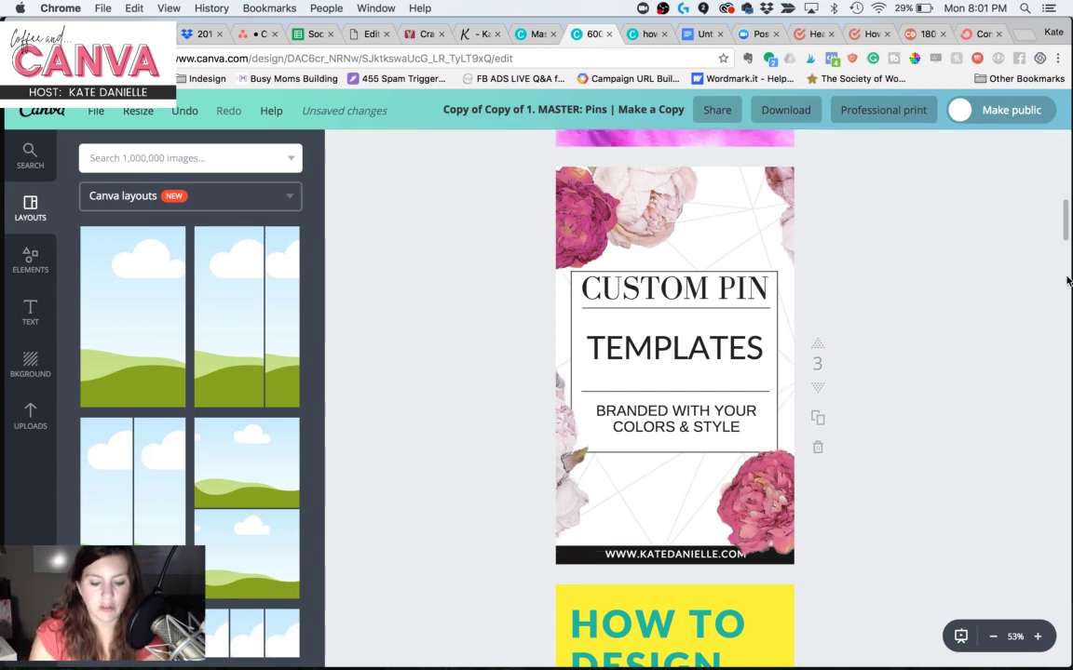
key(super+z)
click(934, 306)
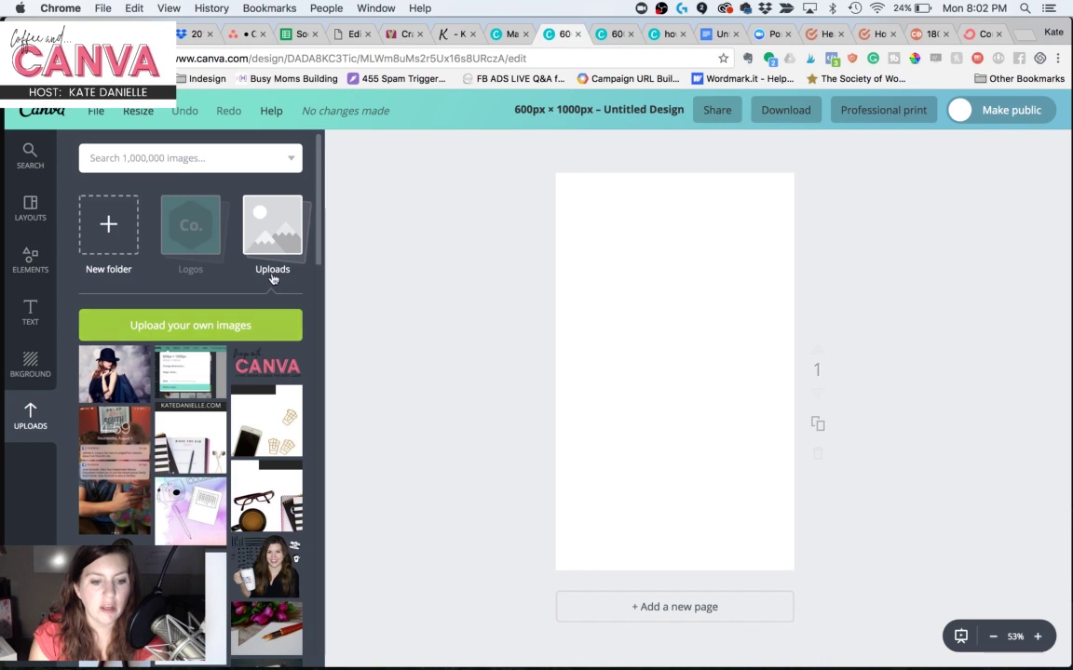
Step: Scroll down and back up to review the 600×1000 teal pin with peony corners
scroll(190, 476, down, 5)
scroll(192, 476, down, 10)
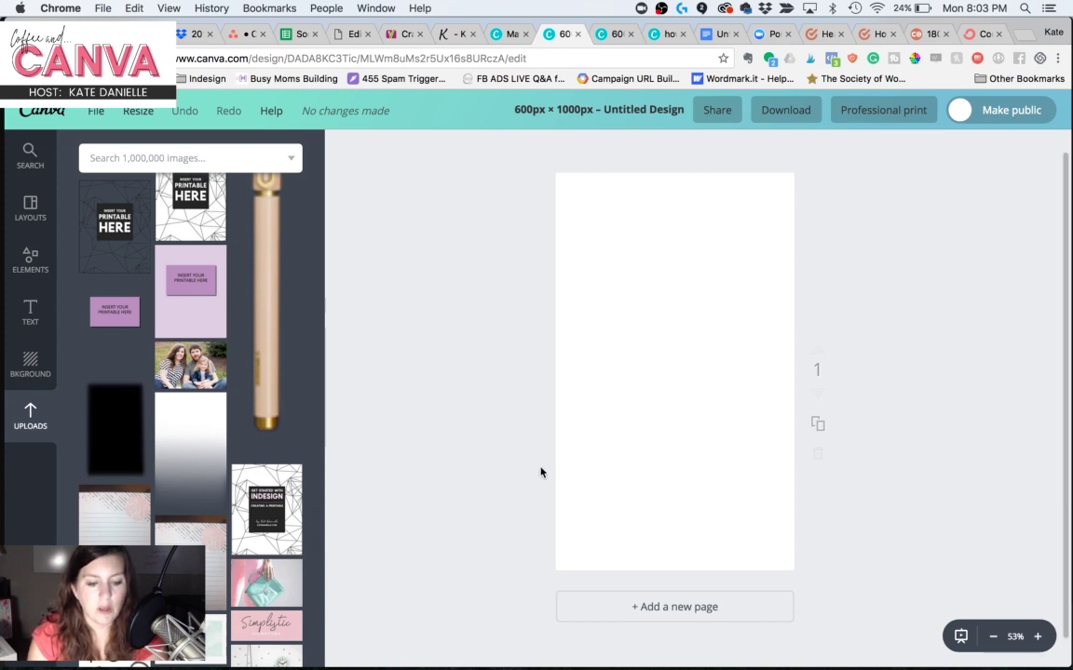
scroll(658, 461, up, 1)
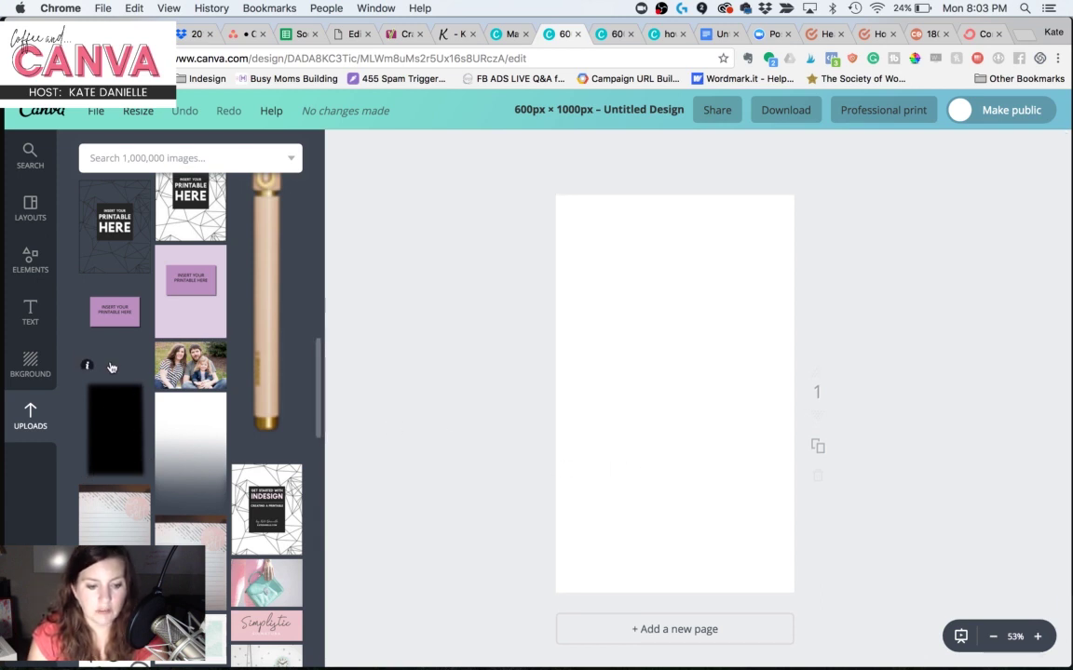
scroll(169, 269, up, 3)
scroll(168, 269, up, 10)
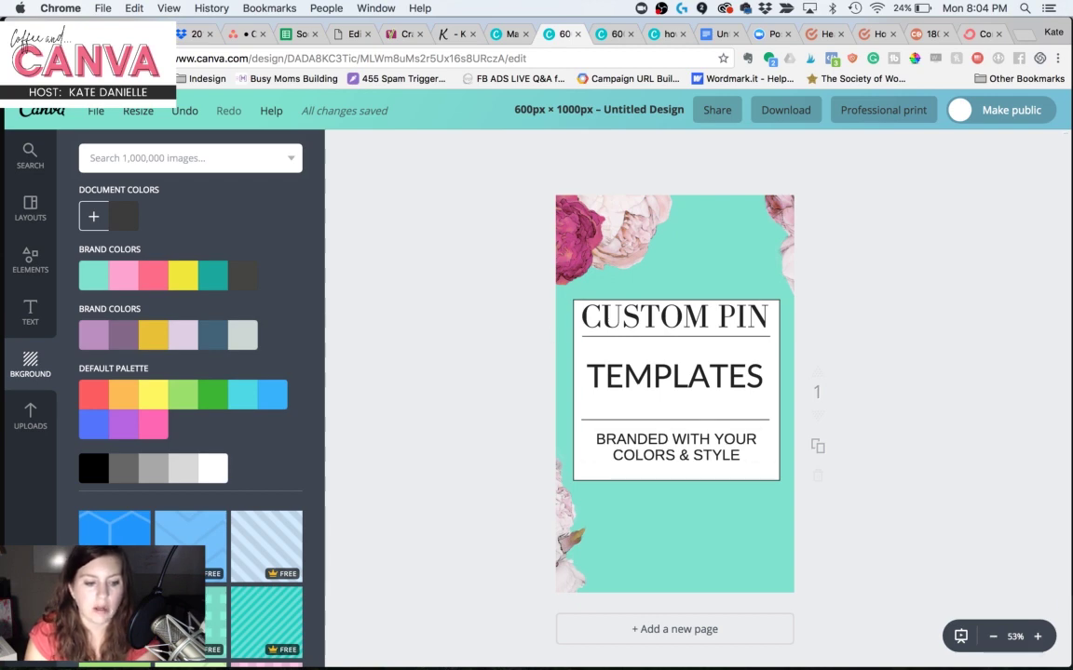
Step: Drag the soft black image from Uploads onto the pin and resize it over the white text box
click(30, 415)
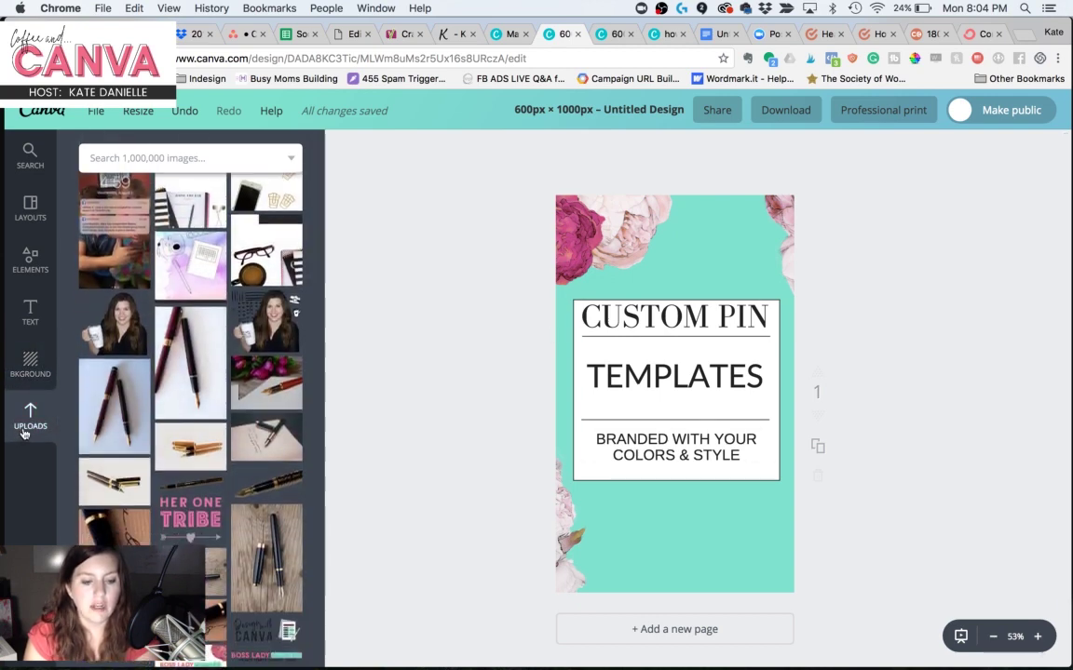
scroll(107, 497, down, 10)
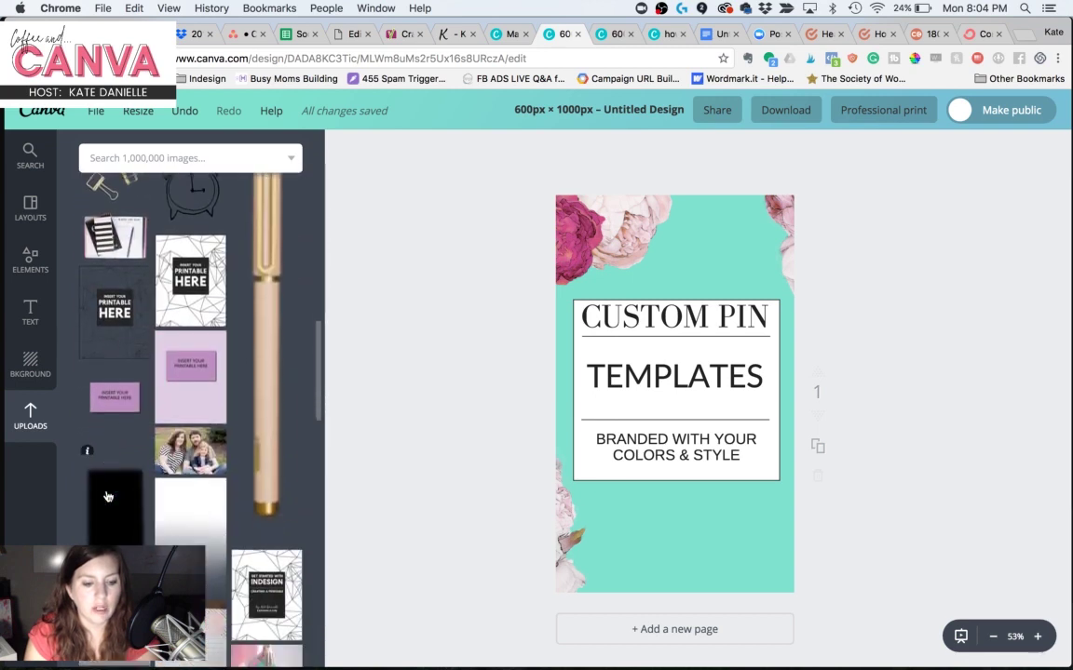
drag(107, 497, 647, 343)
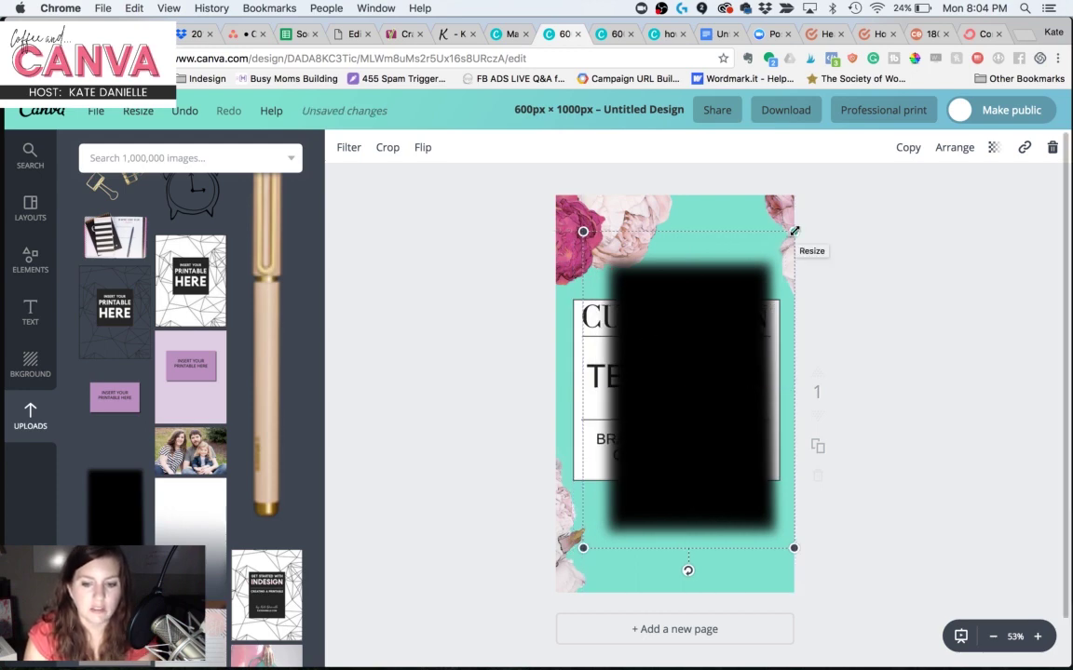
drag(794, 231, 804, 270)
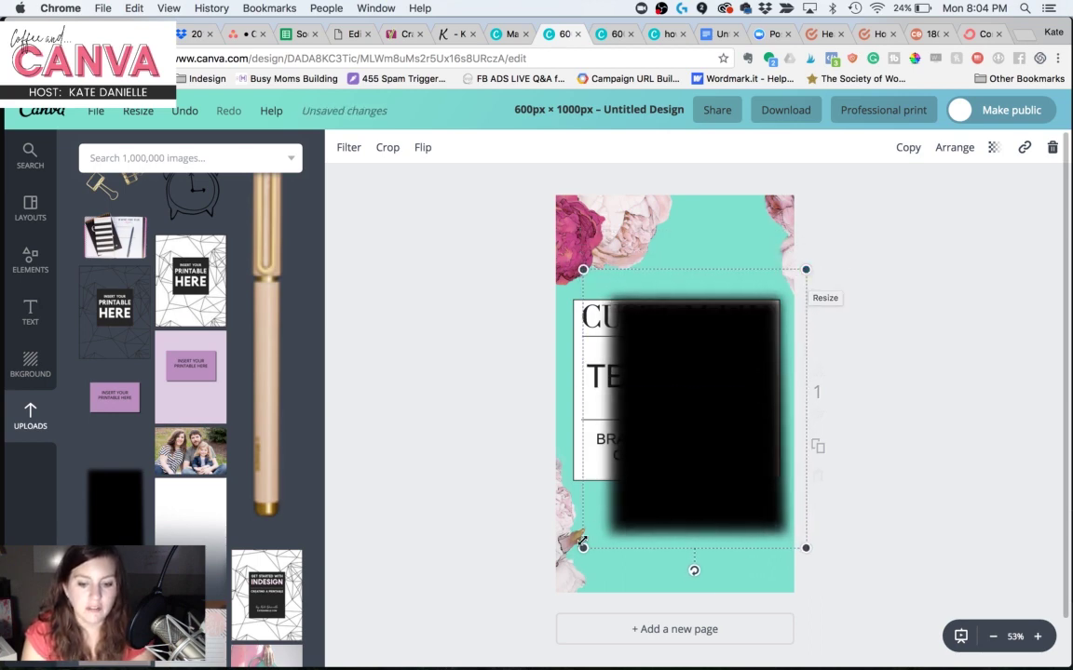
drag(583, 548, 540, 494)
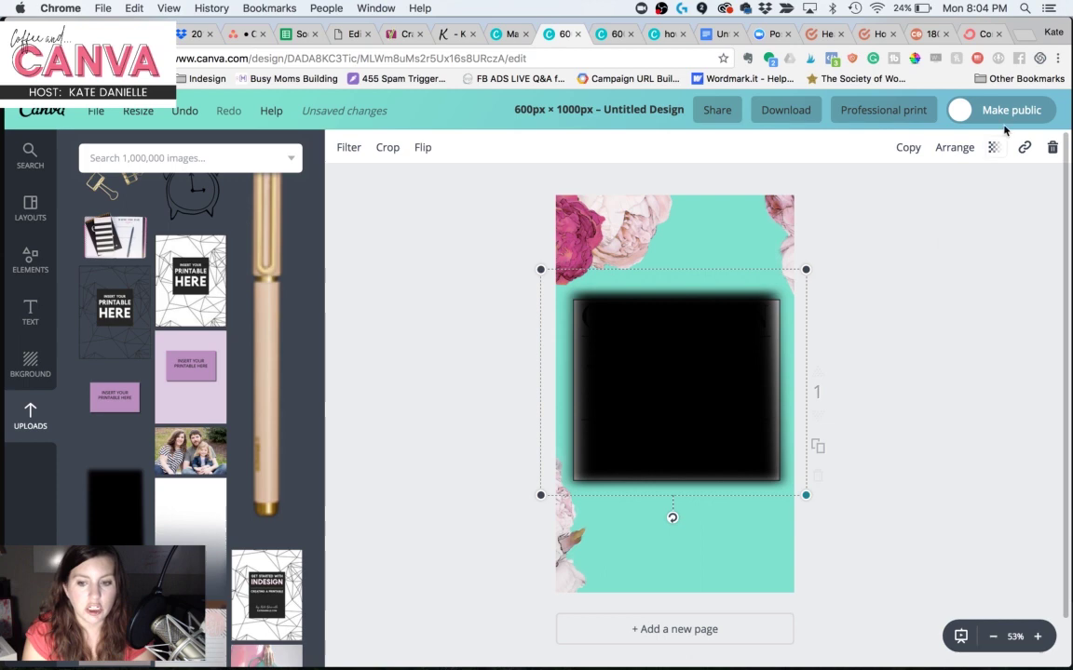
Step: Send the black image backward, layer by layer, until it sits behind the white text box
click(954, 147)
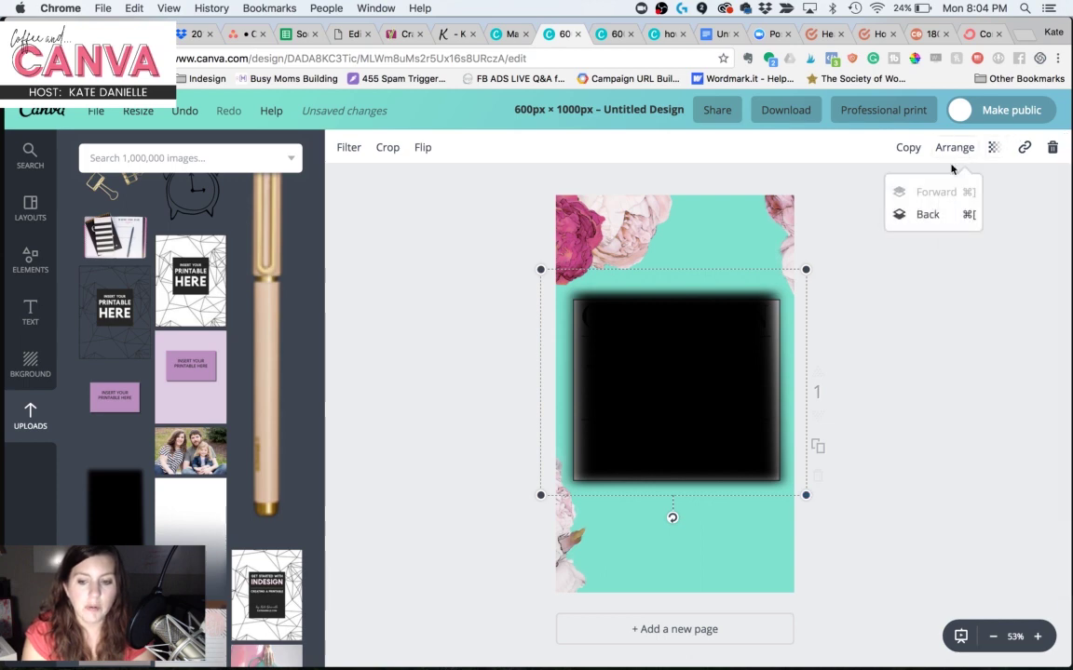
click(924, 219)
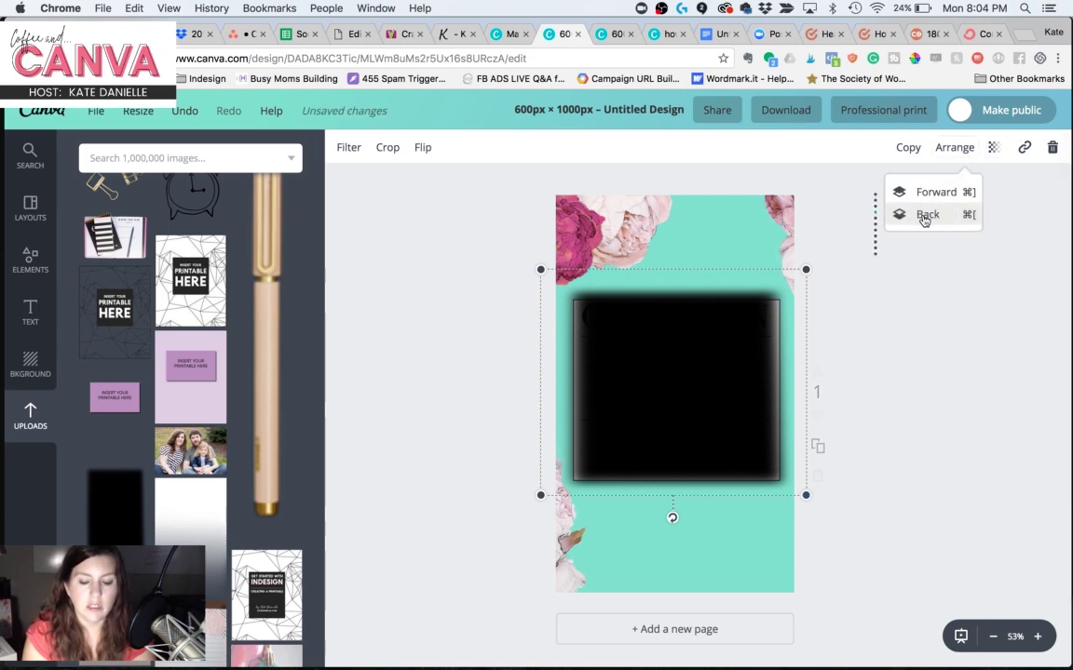
click(924, 220)
click(923, 219)
click(924, 220)
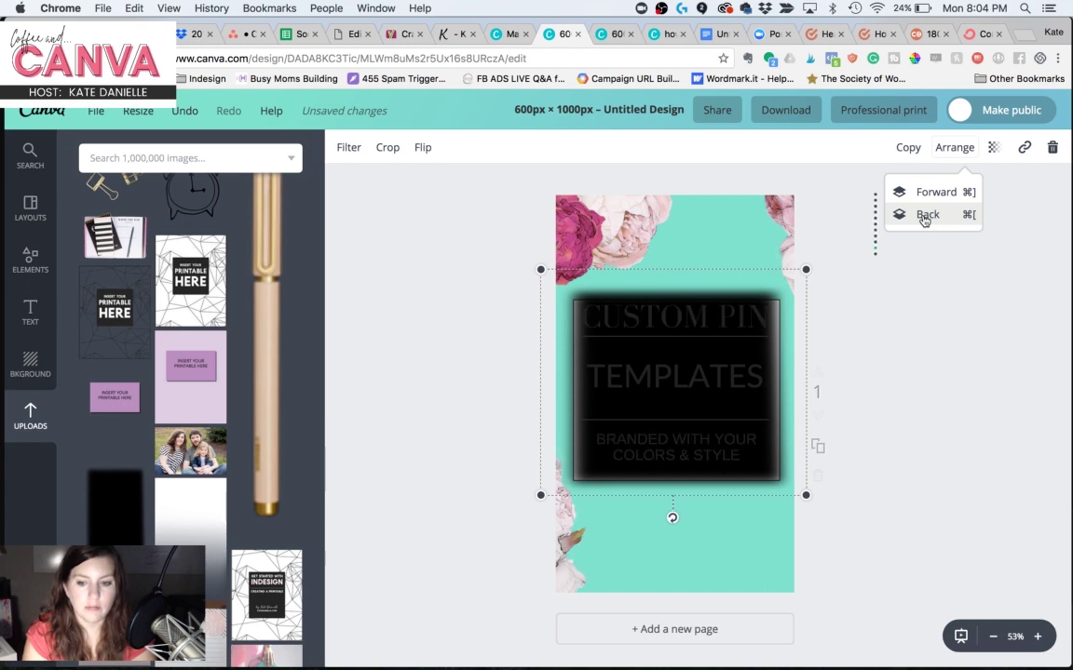
click(924, 220)
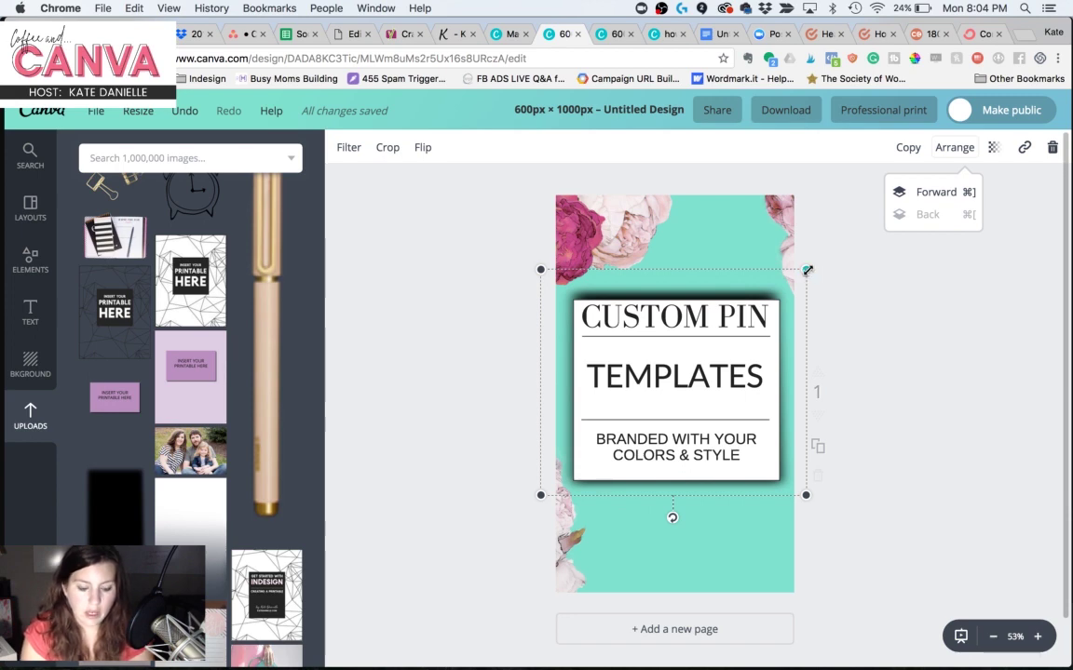
Step: Fine-tune the shadow's corners so it fits just around the text box
drag(806, 270, 806, 279)
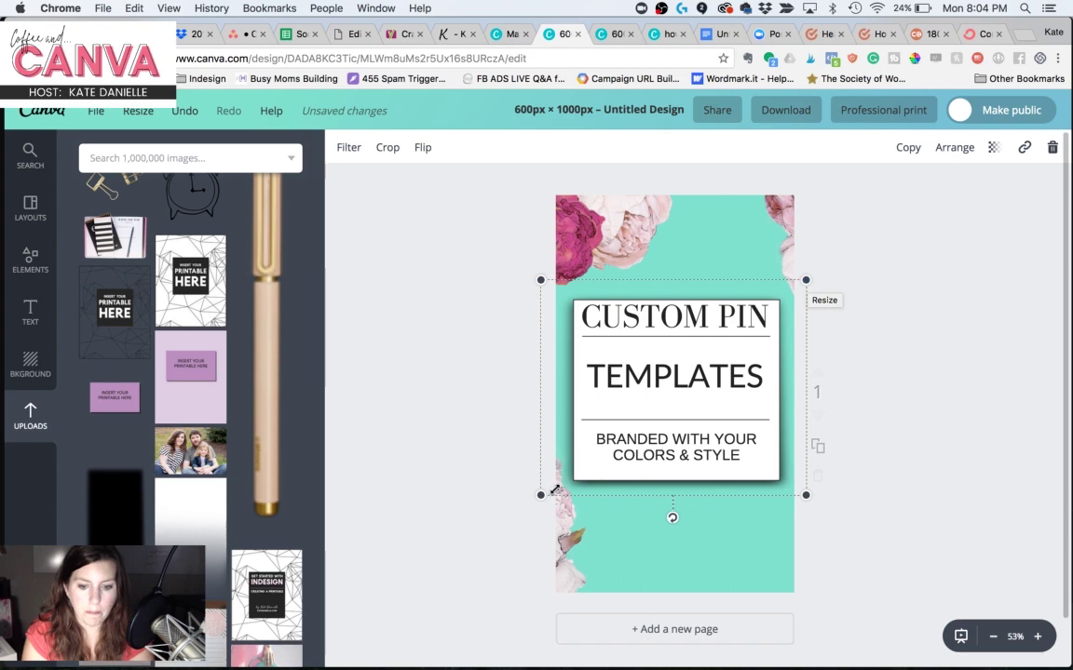
drag(542, 495, 544, 497)
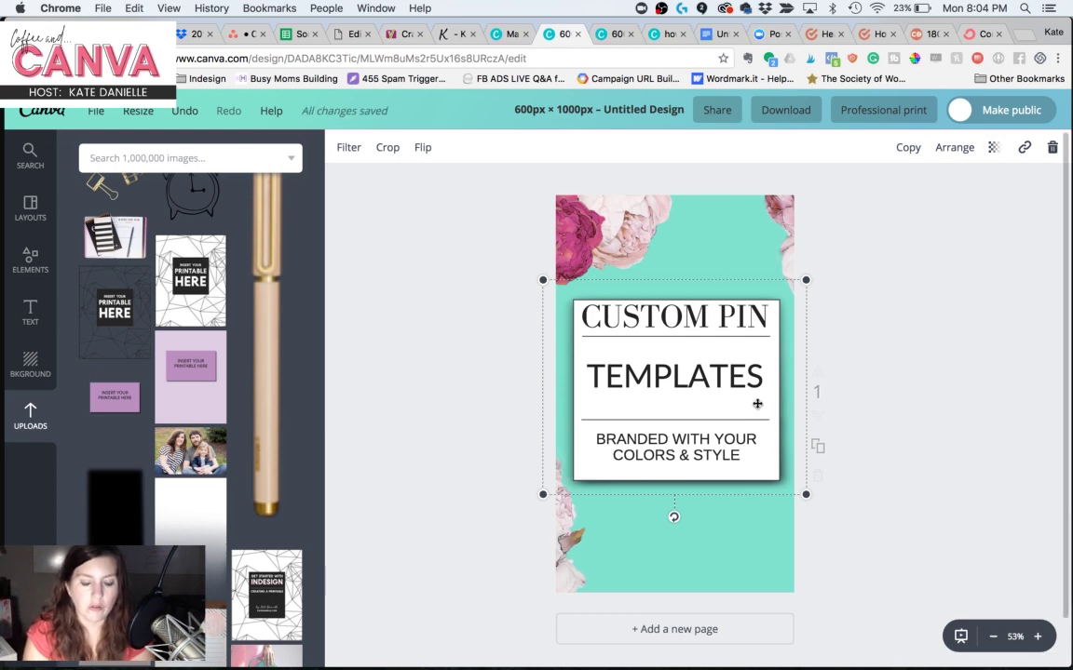
drag(542, 282, 549, 283)
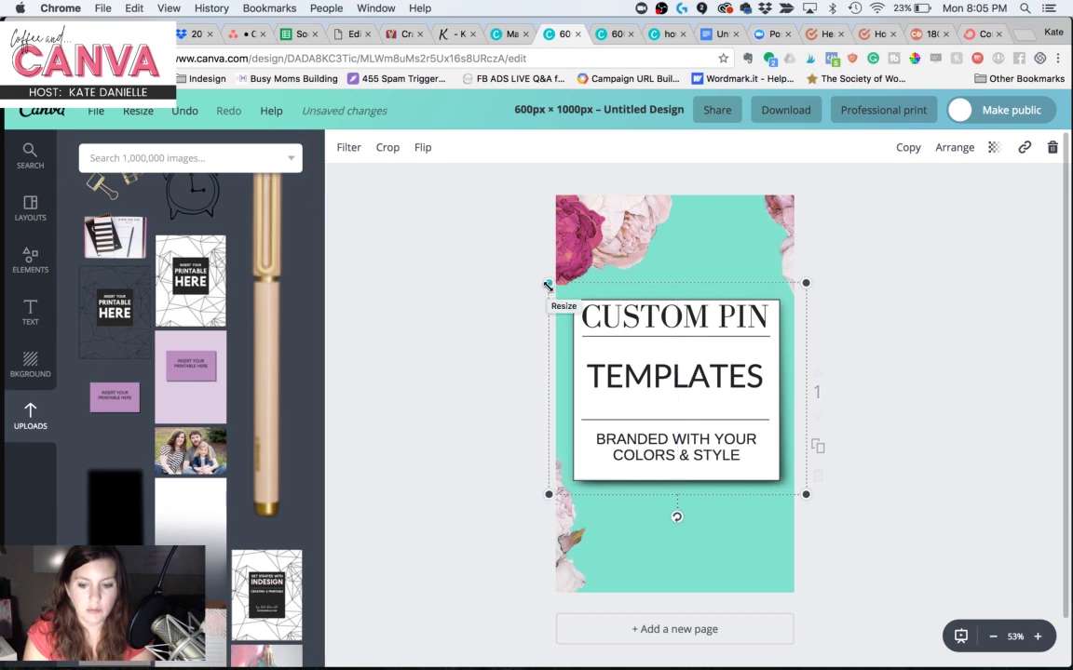
click(958, 423)
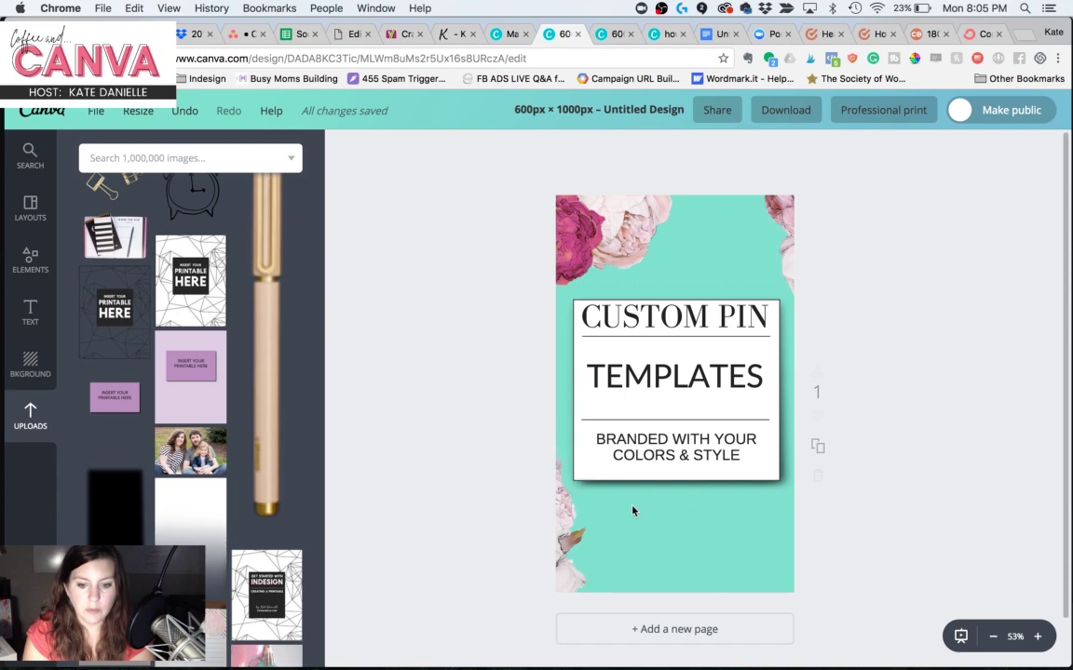
Step: Lower the black shadow's transparency to about 37
click(786, 426)
click(992, 147)
drag(923, 195, 898, 194)
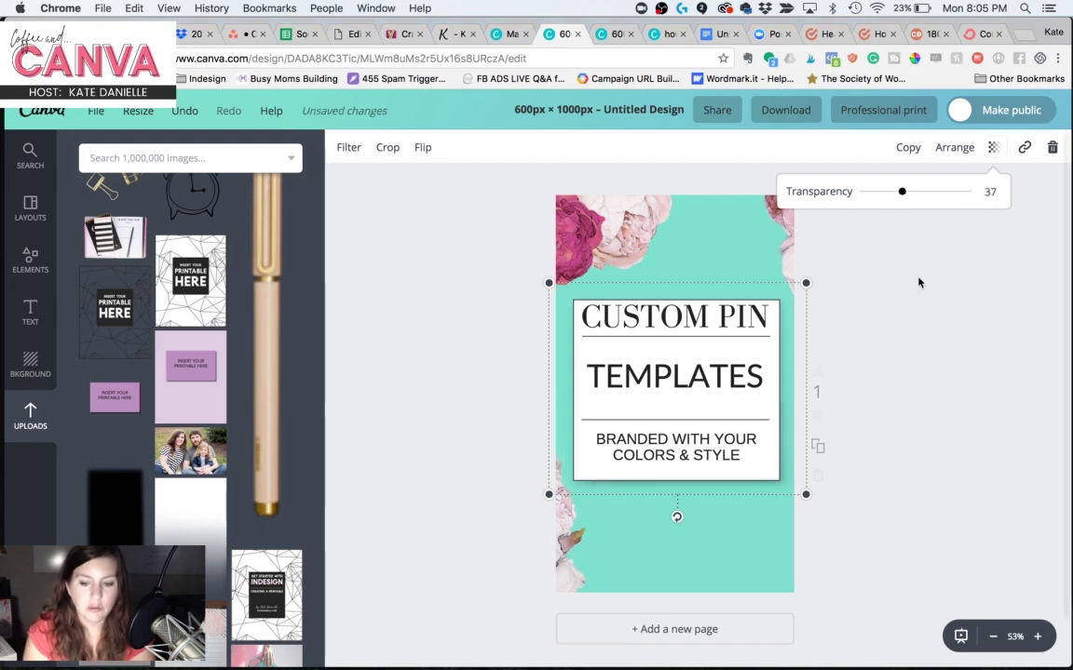
Step: Nudge the black shadow slightly left so it sits evenly behind the text box
click(914, 308)
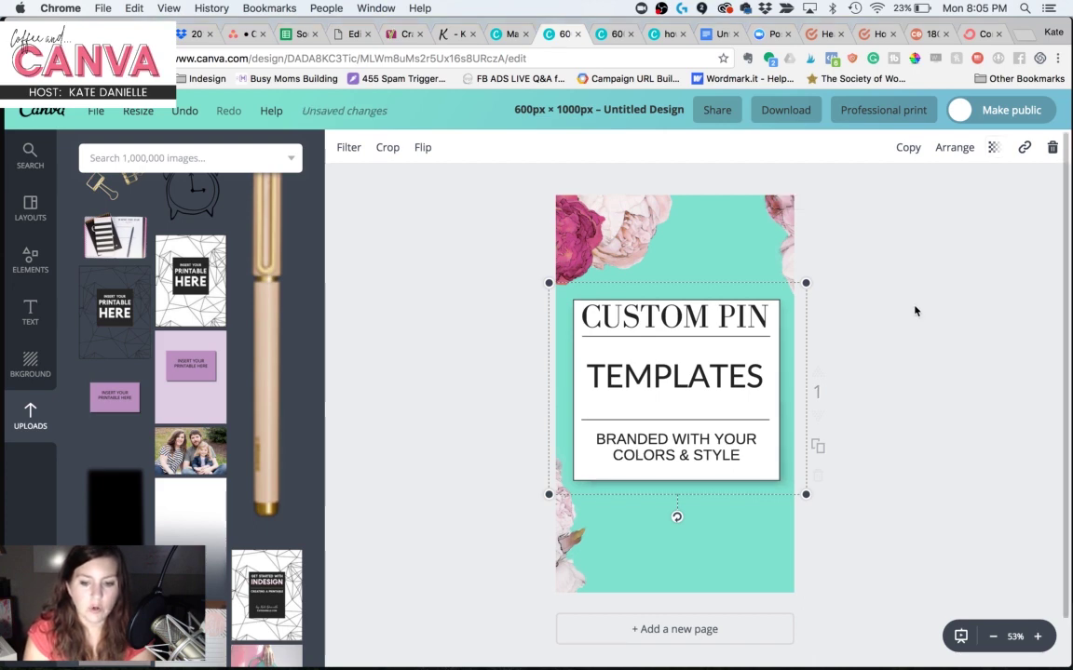
click(785, 482)
drag(785, 483, 802, 492)
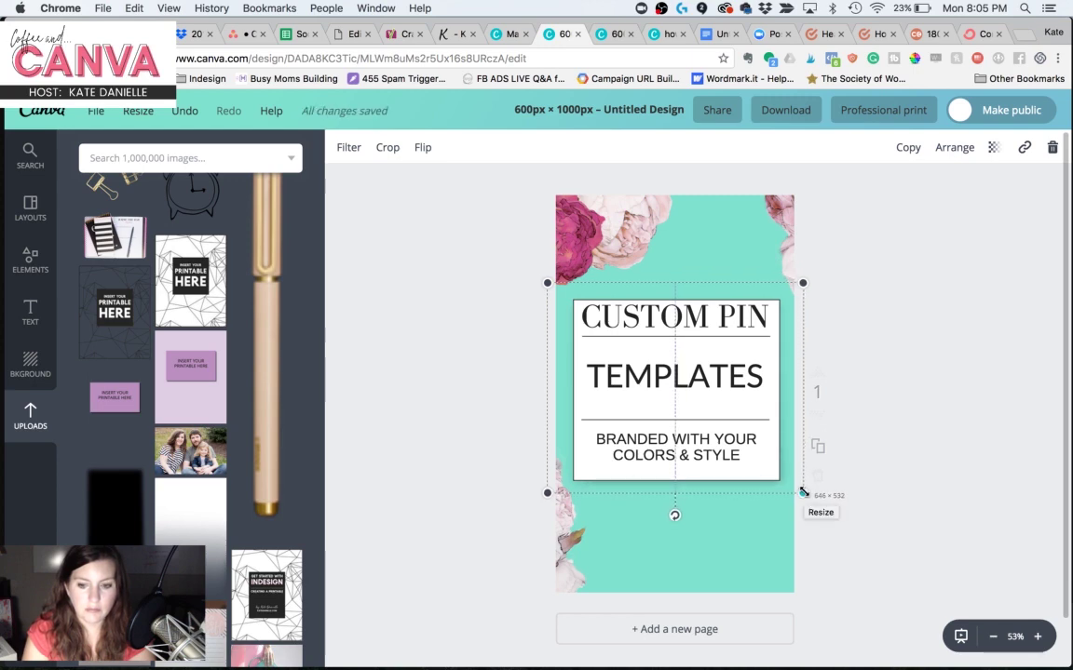
click(890, 556)
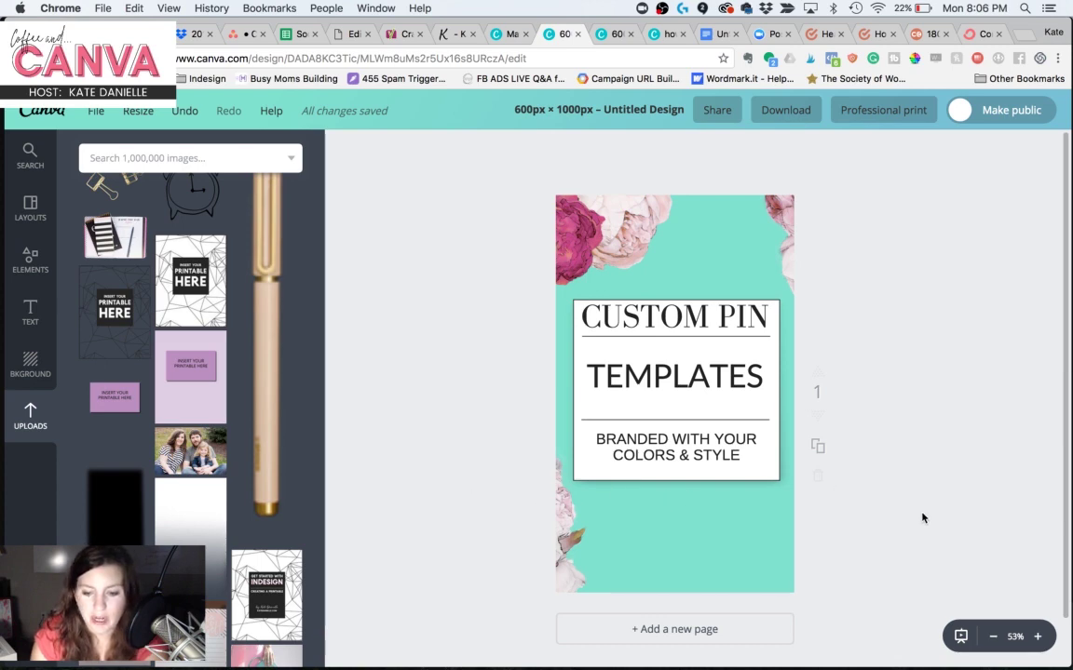
scroll(403, 361, down, 2)
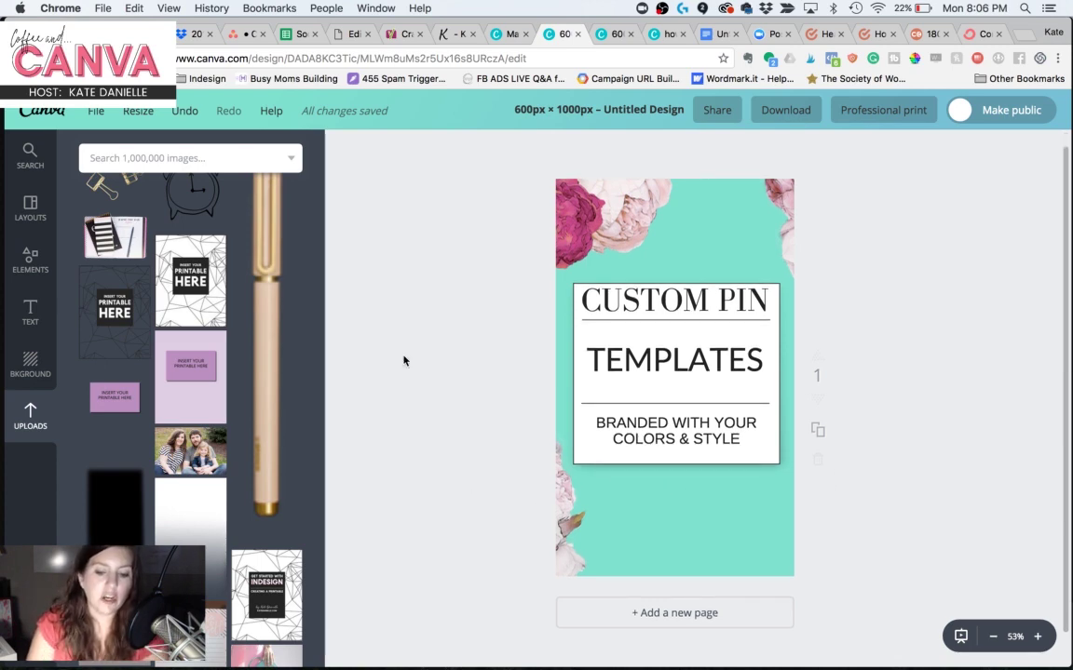